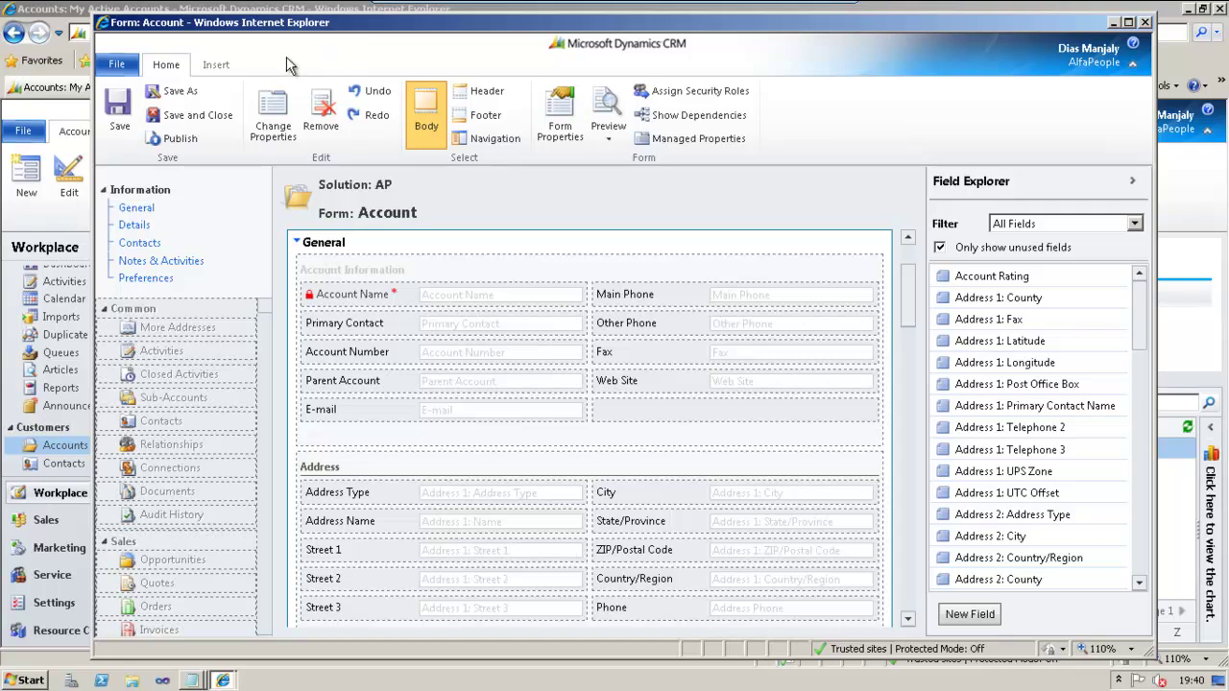
Put the Account form's navigation area into editing mode with the Insert ribbon showing
click(222, 66)
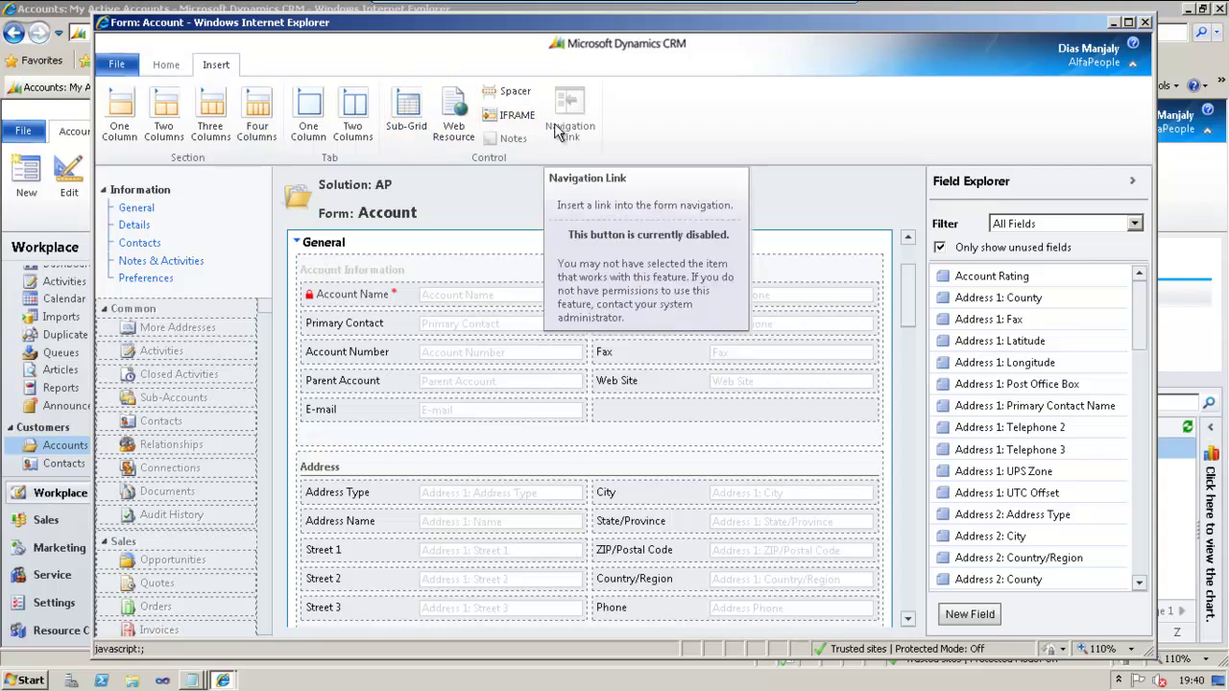
click(166, 65)
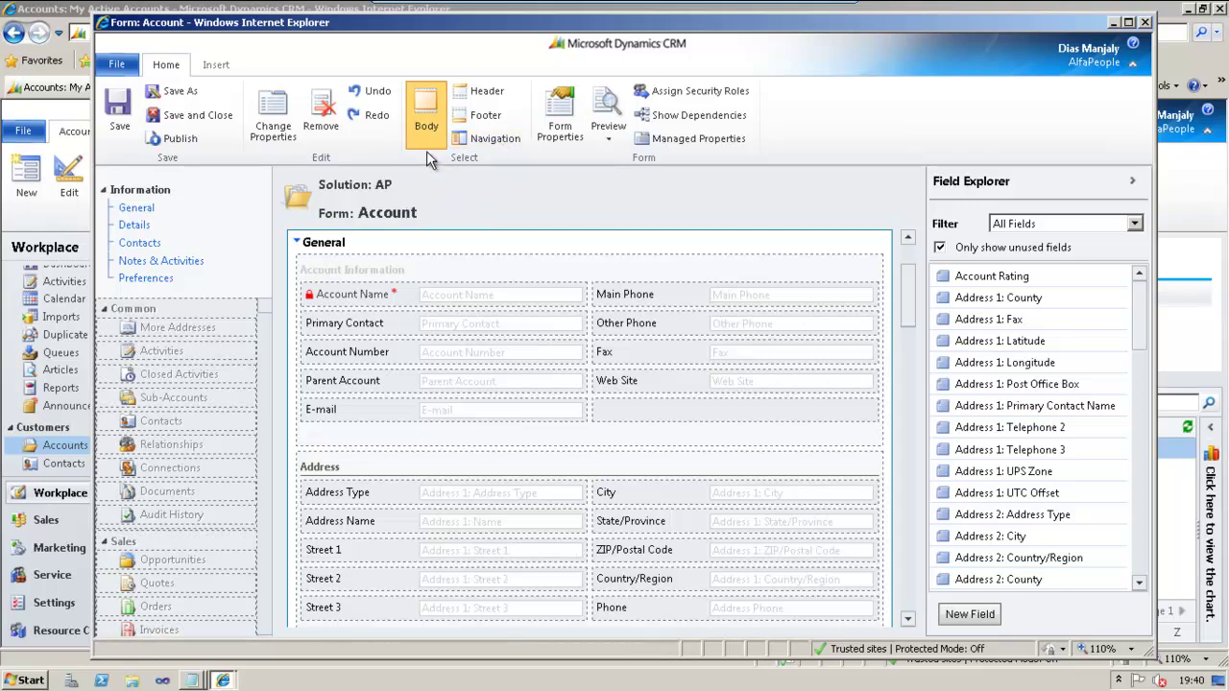
click(493, 149)
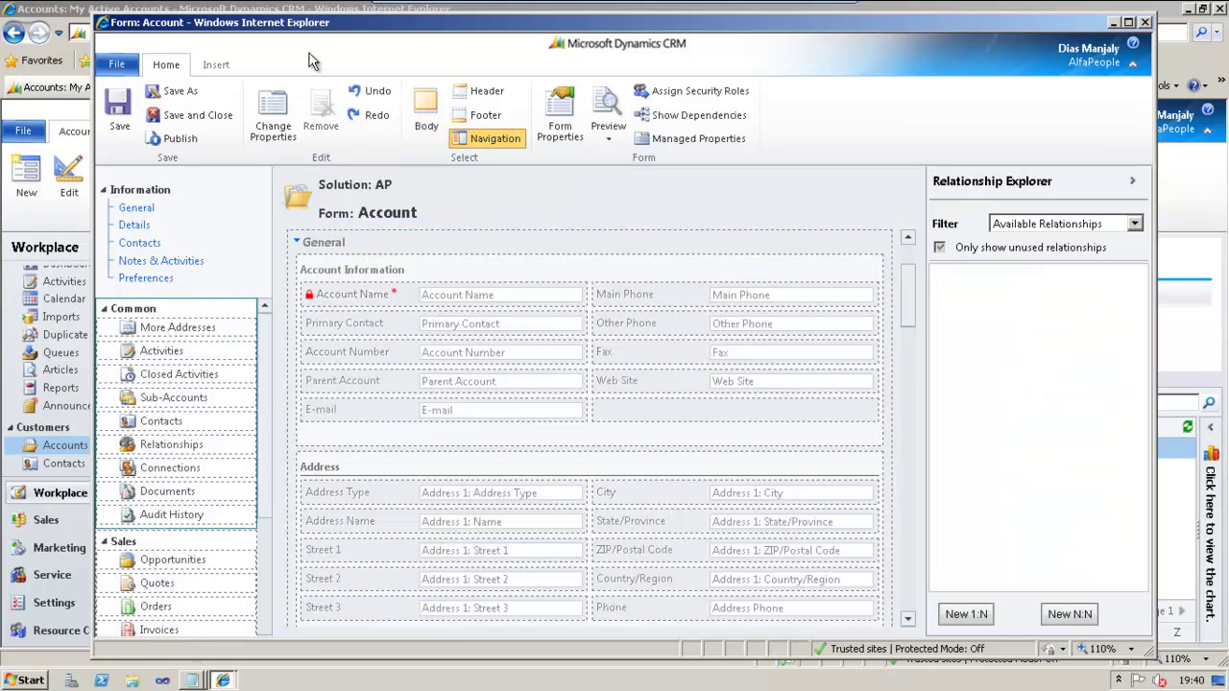
click(223, 67)
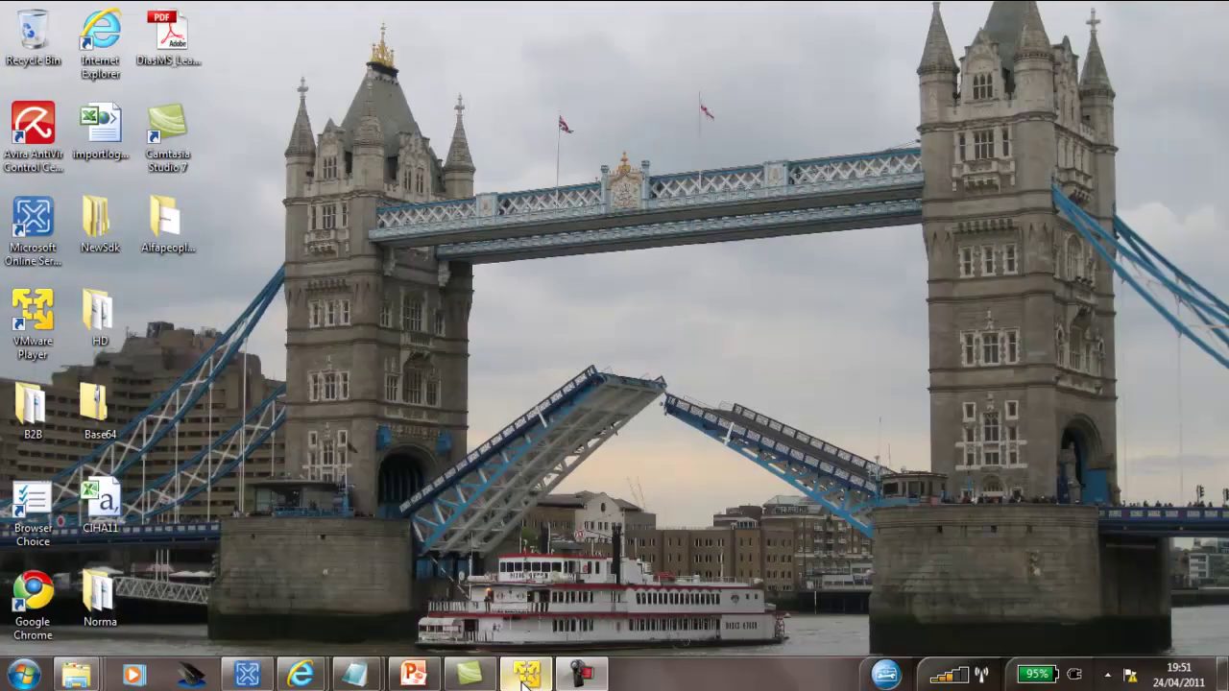
Add a navigation link named AlfaPeople using ap_logo.png as its icon
click(526, 676)
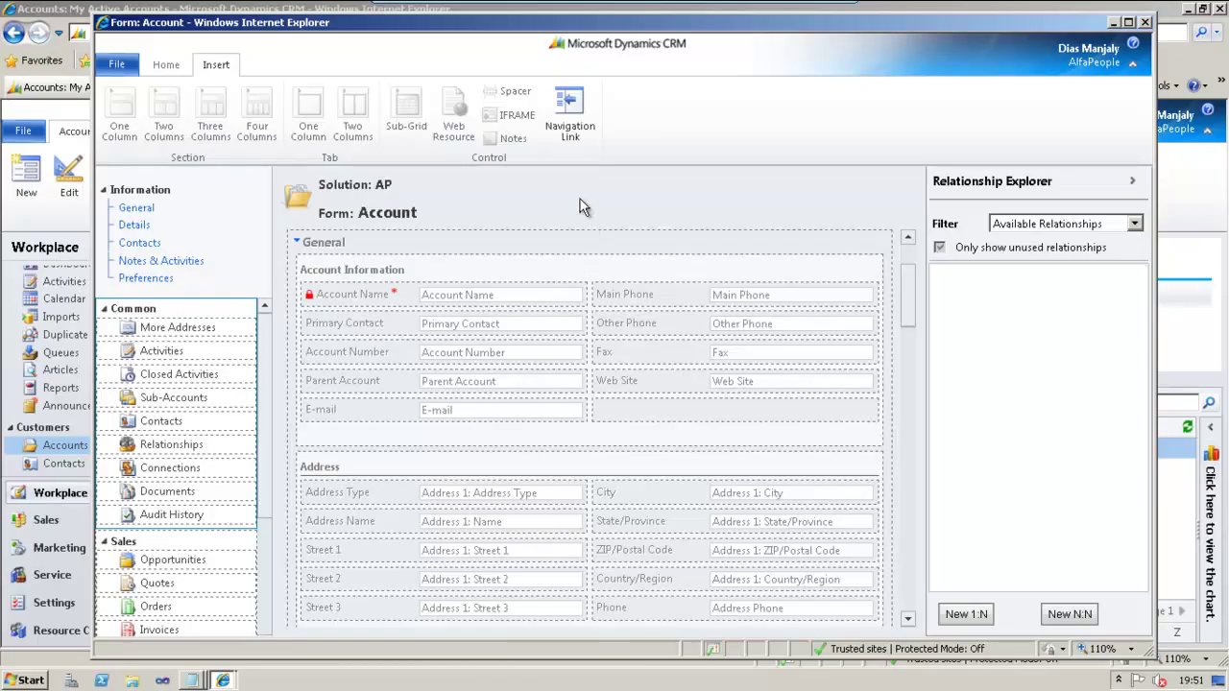
click(570, 135)
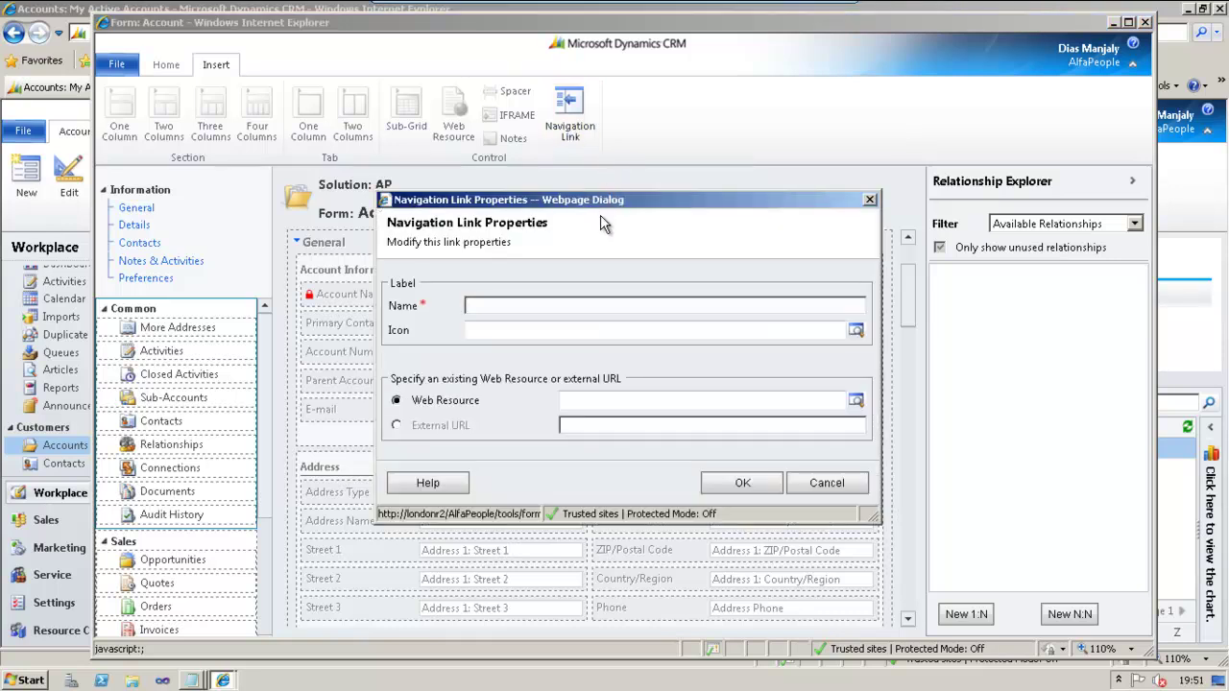
text(Al)
text(faPeople)
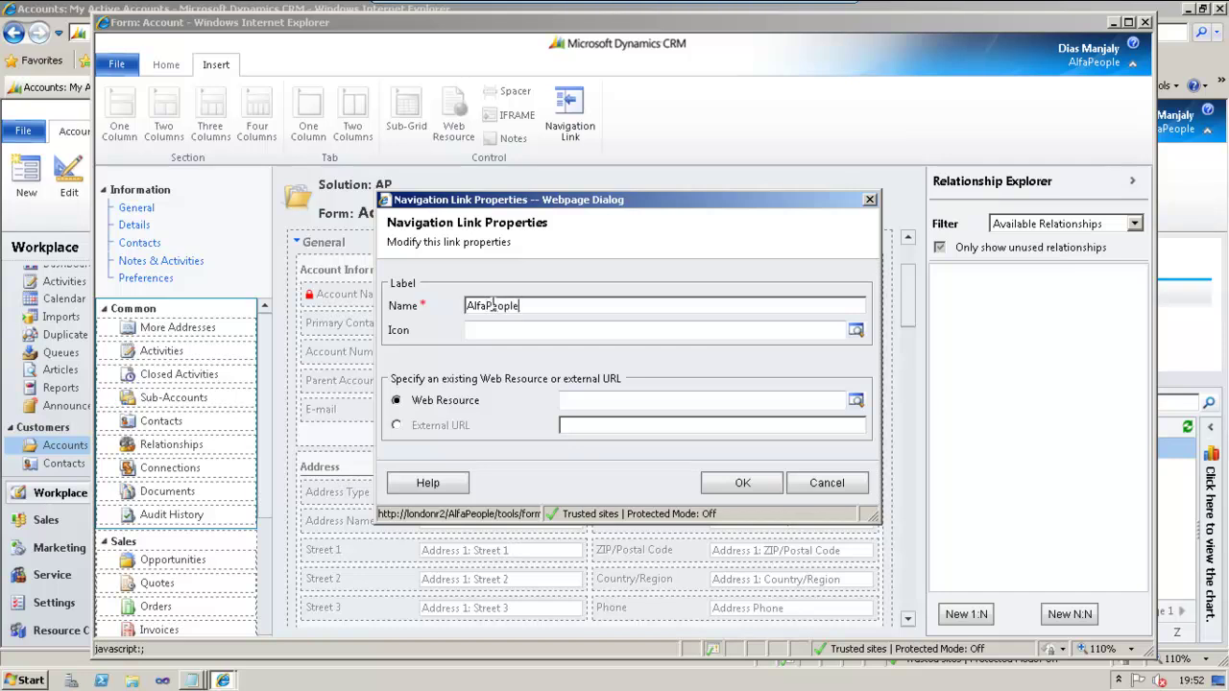
click(854, 330)
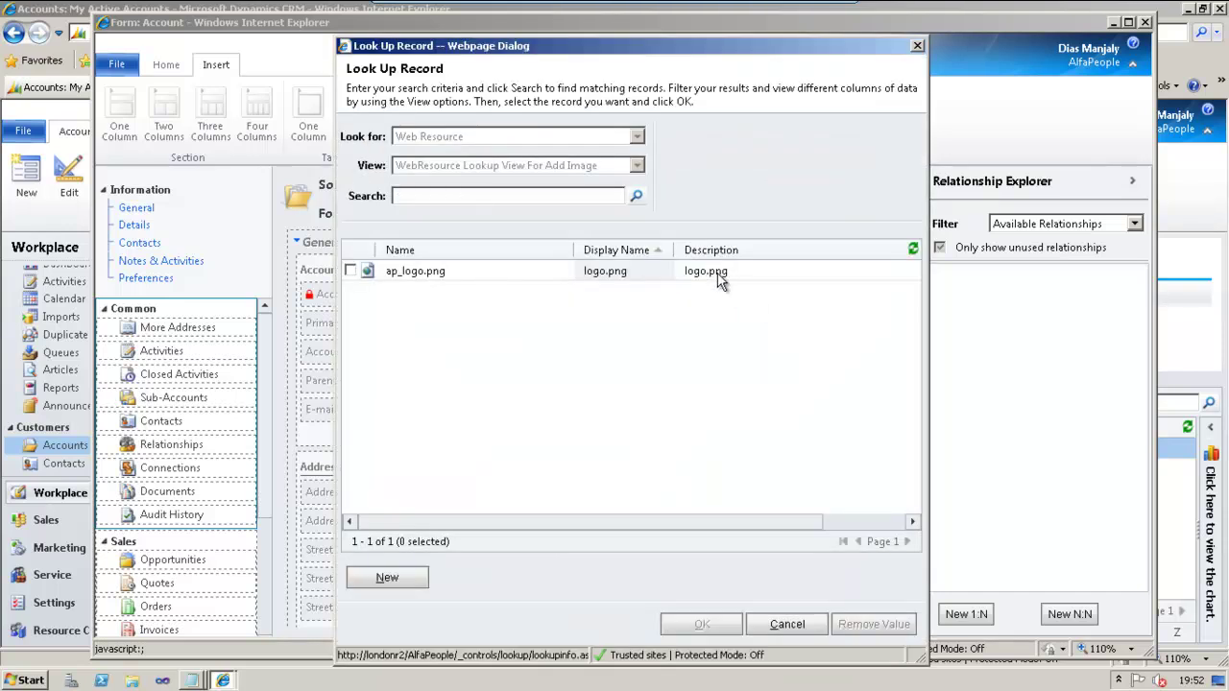
click(755, 270)
click(701, 624)
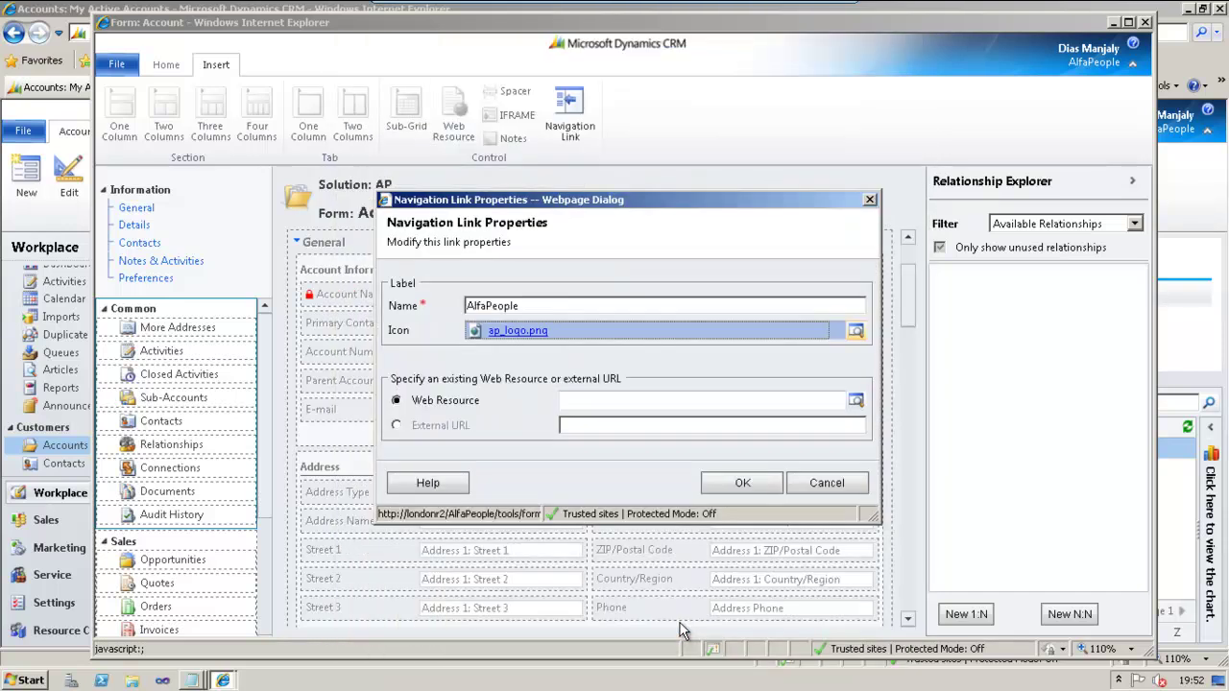
click(397, 427)
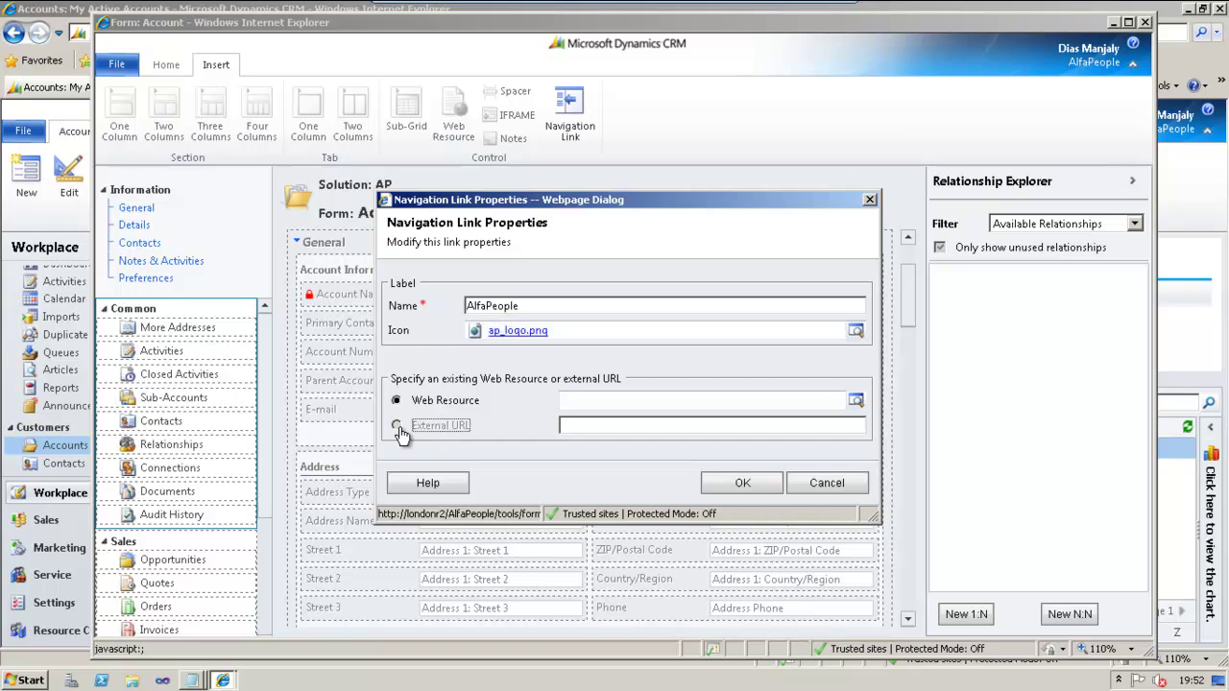
click(590, 430)
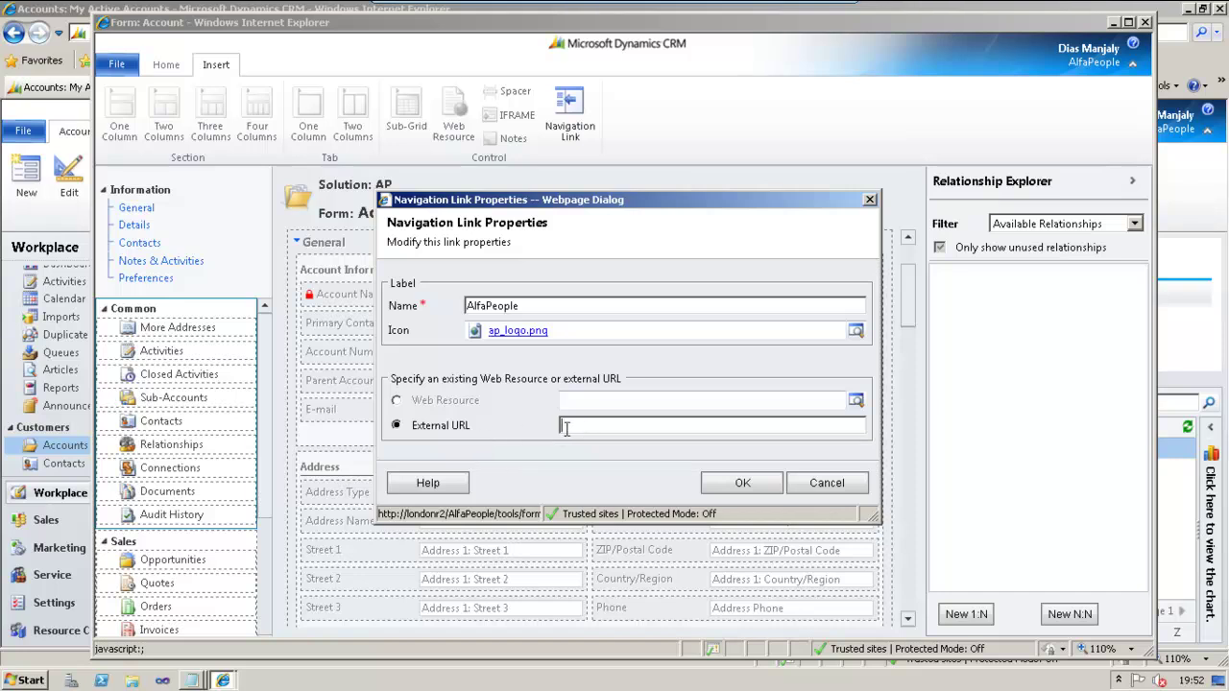
click(196, 681)
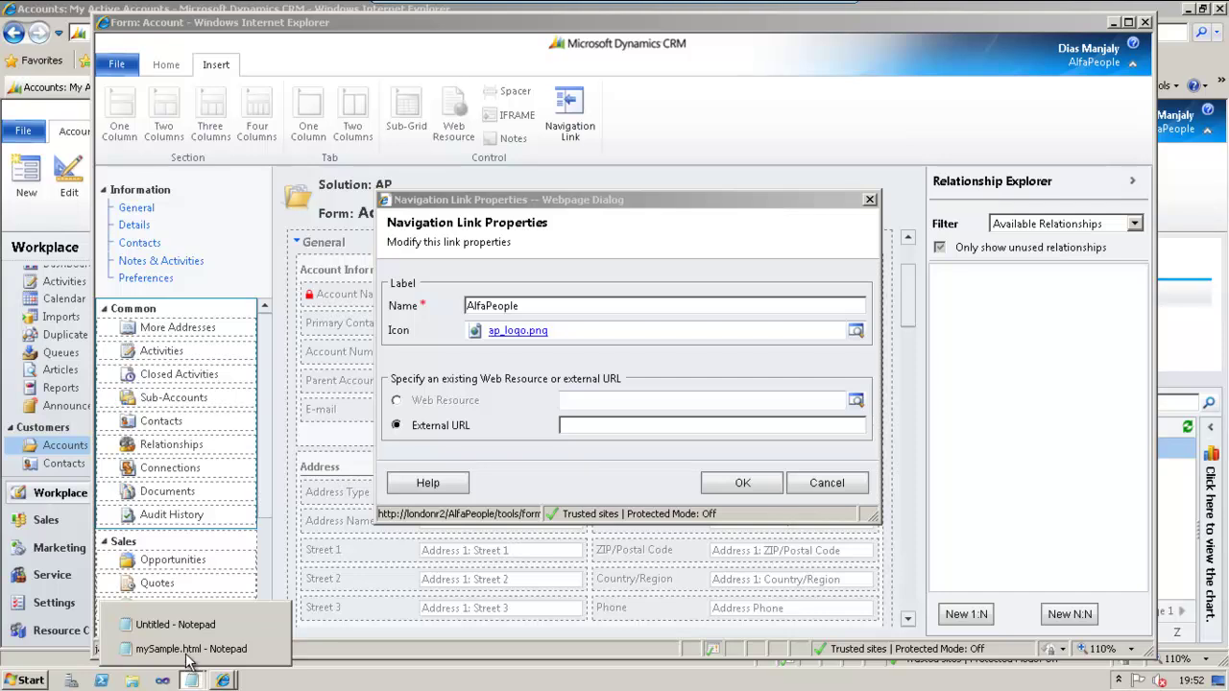
click(174, 624)
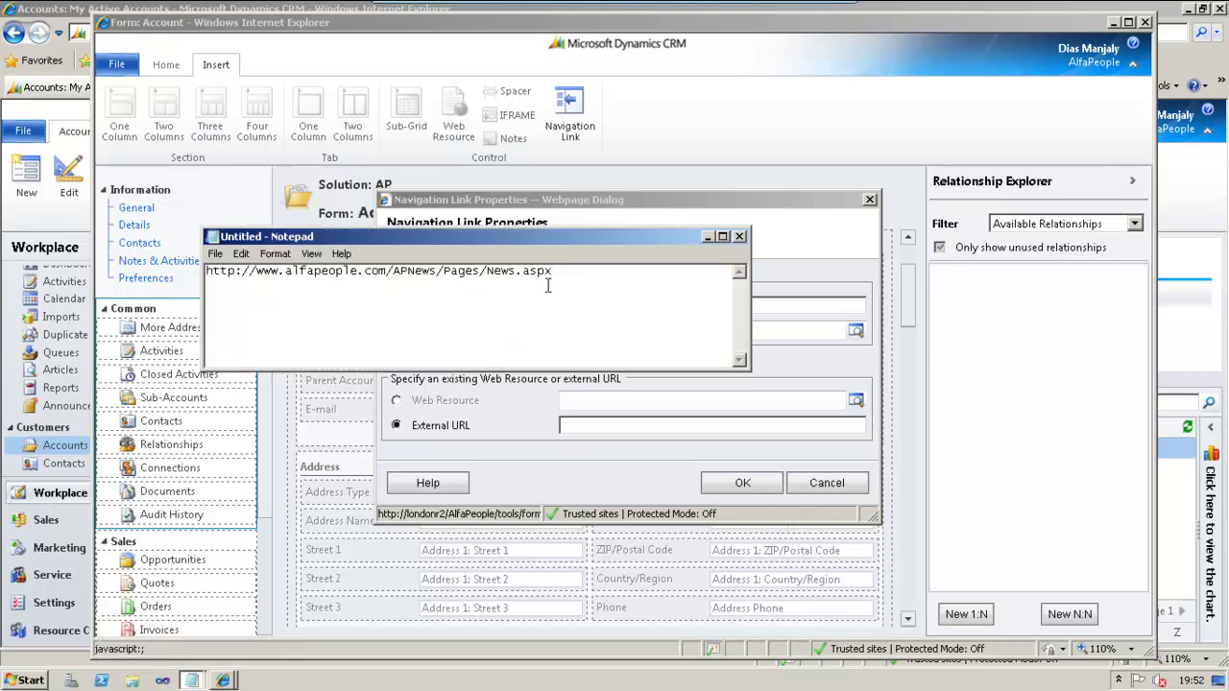
drag(584, 275, 117, 294)
key(ctrl+c)
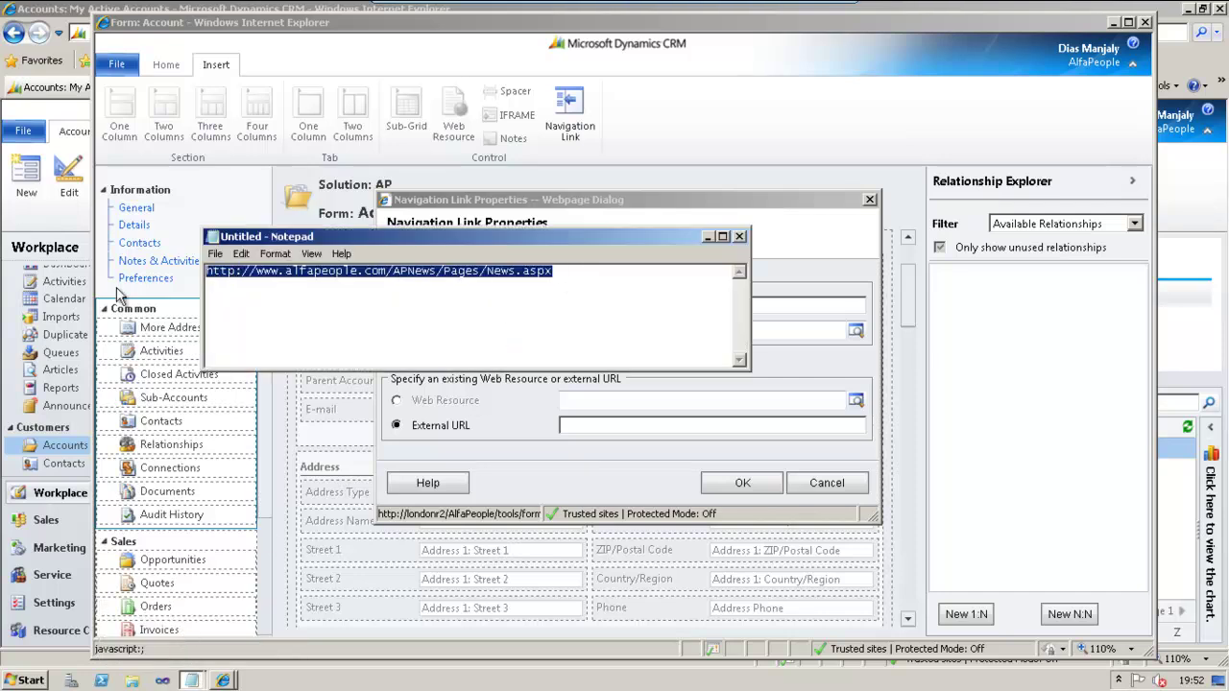
click(708, 236)
key(ctrl+v)
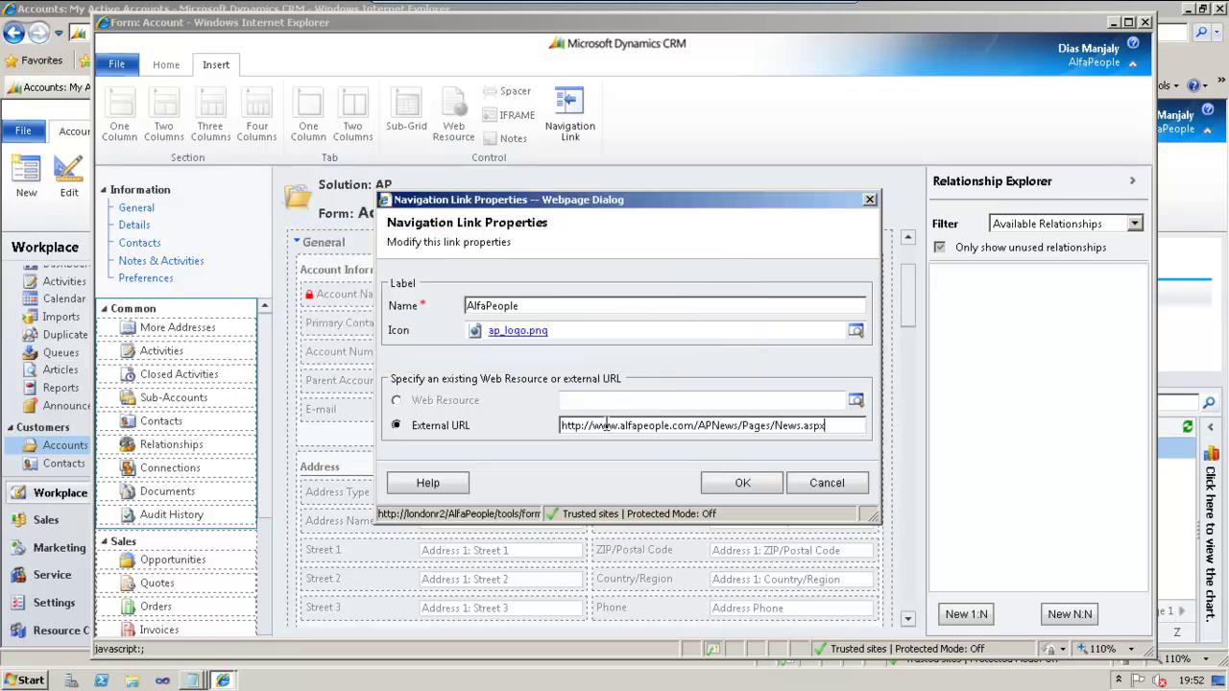
click(744, 485)
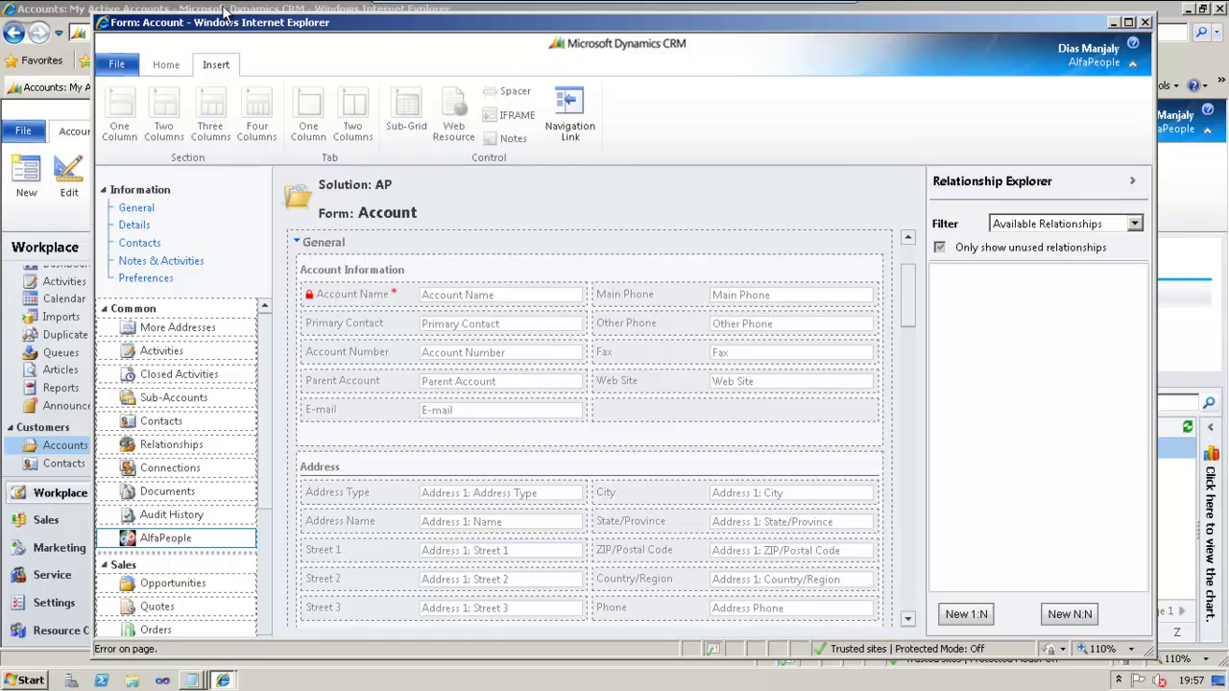
Save and publish the Account form changes, then close the form editor
click(163, 66)
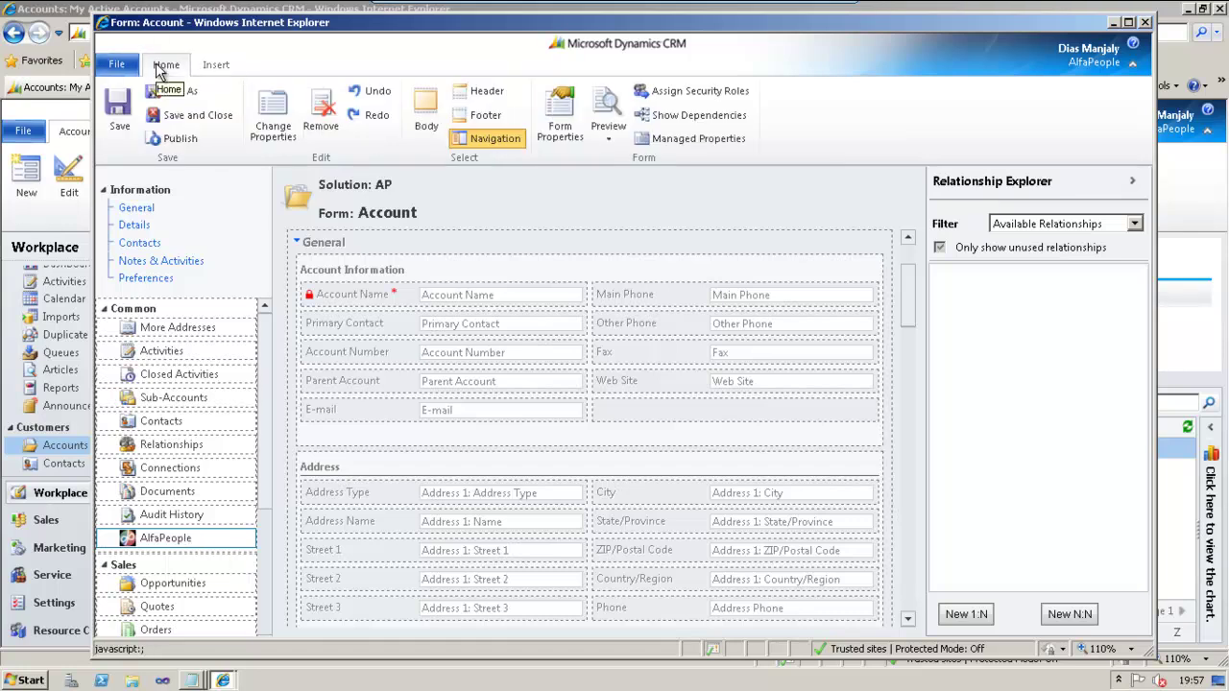
click(116, 128)
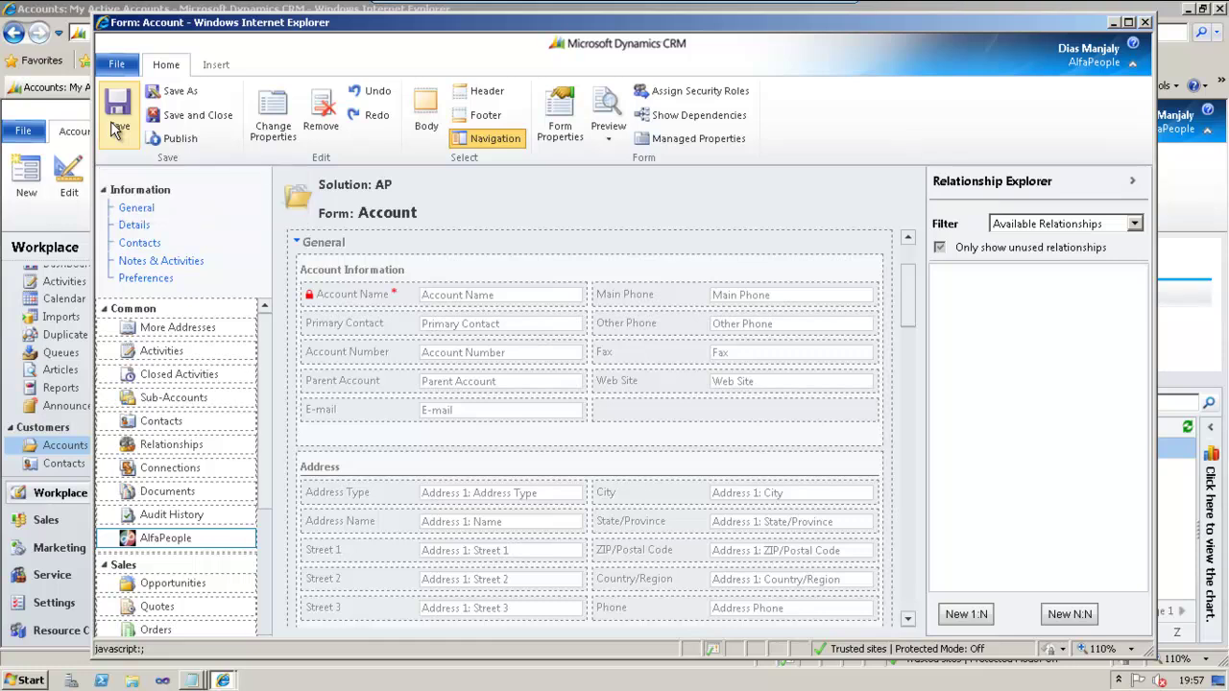
click(180, 143)
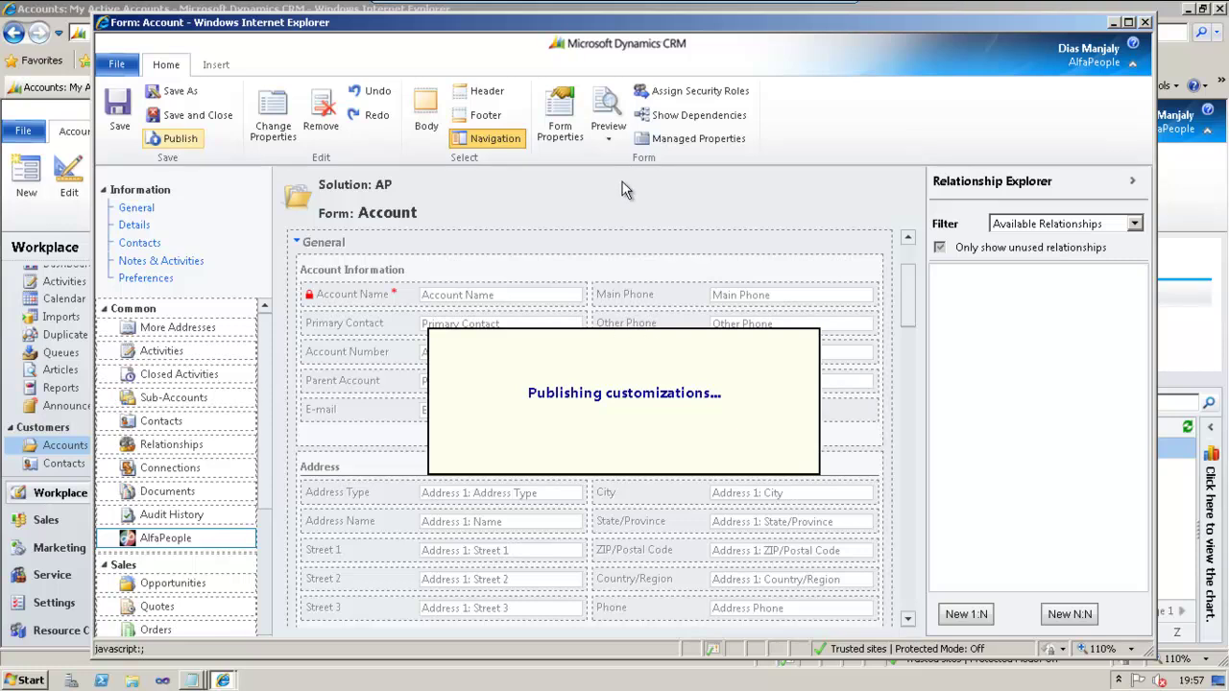
mouse_move(809, 32)
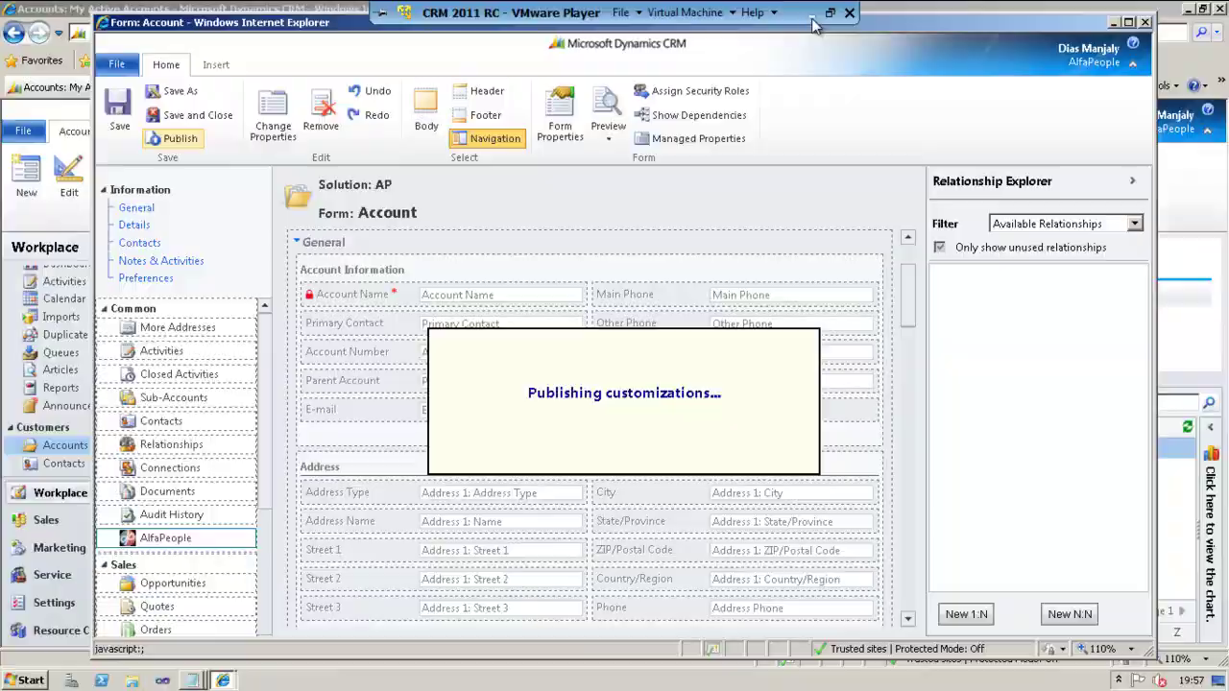
click(811, 20)
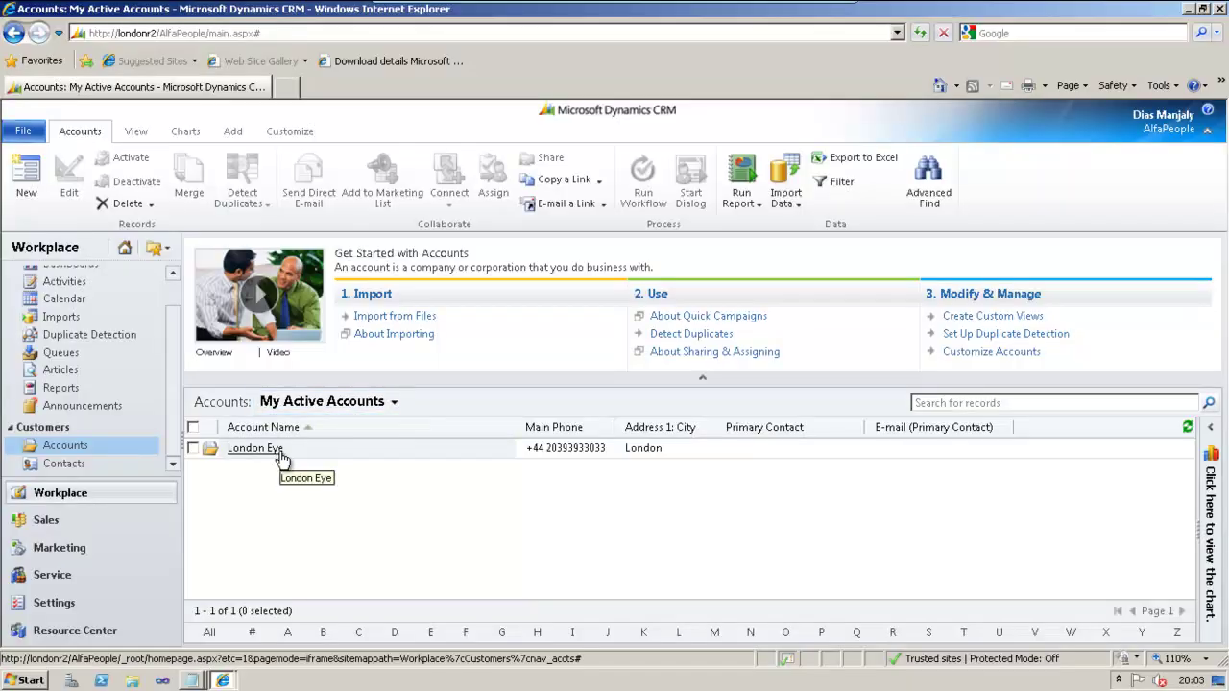
Open the London Eye account and view its AlfaPeople page
click(279, 449)
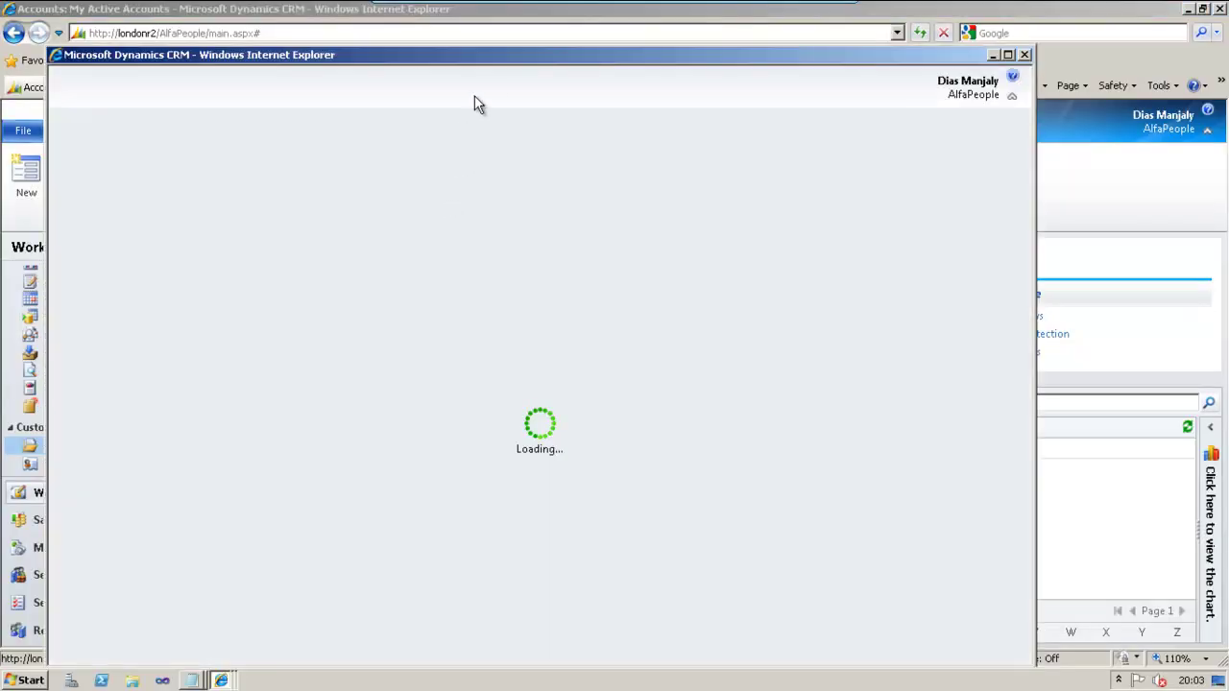
drag(527, 49, 541, 22)
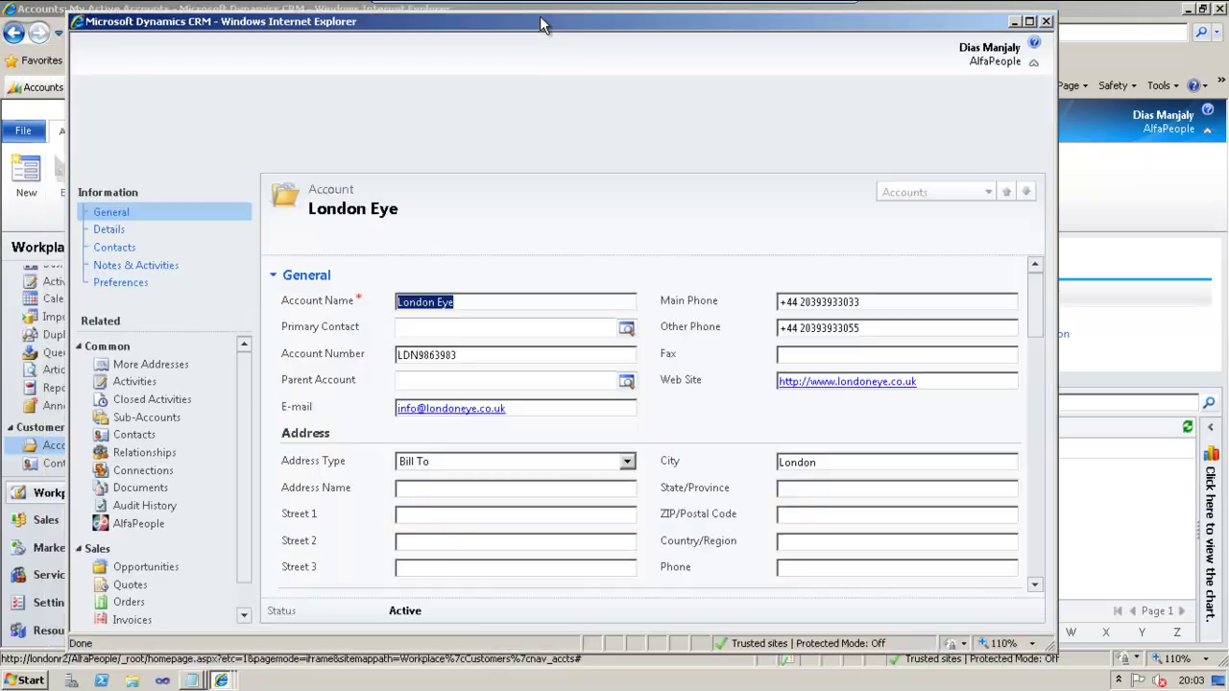
click(140, 526)
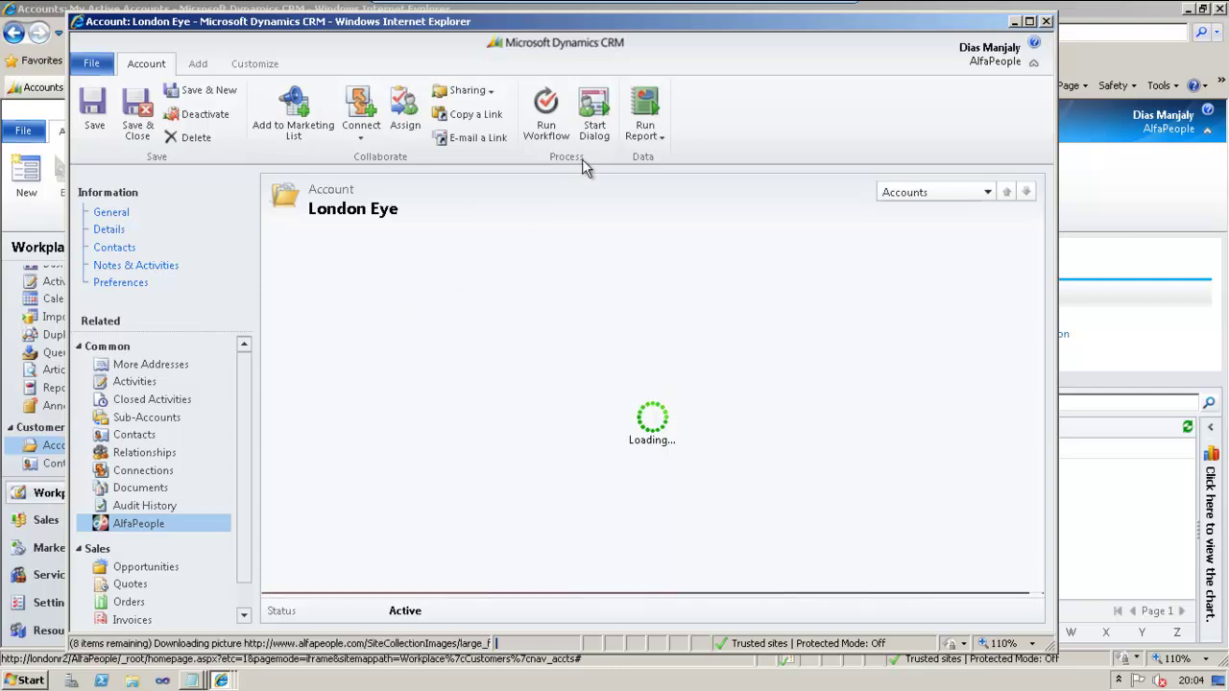
mouse_move(768, 5)
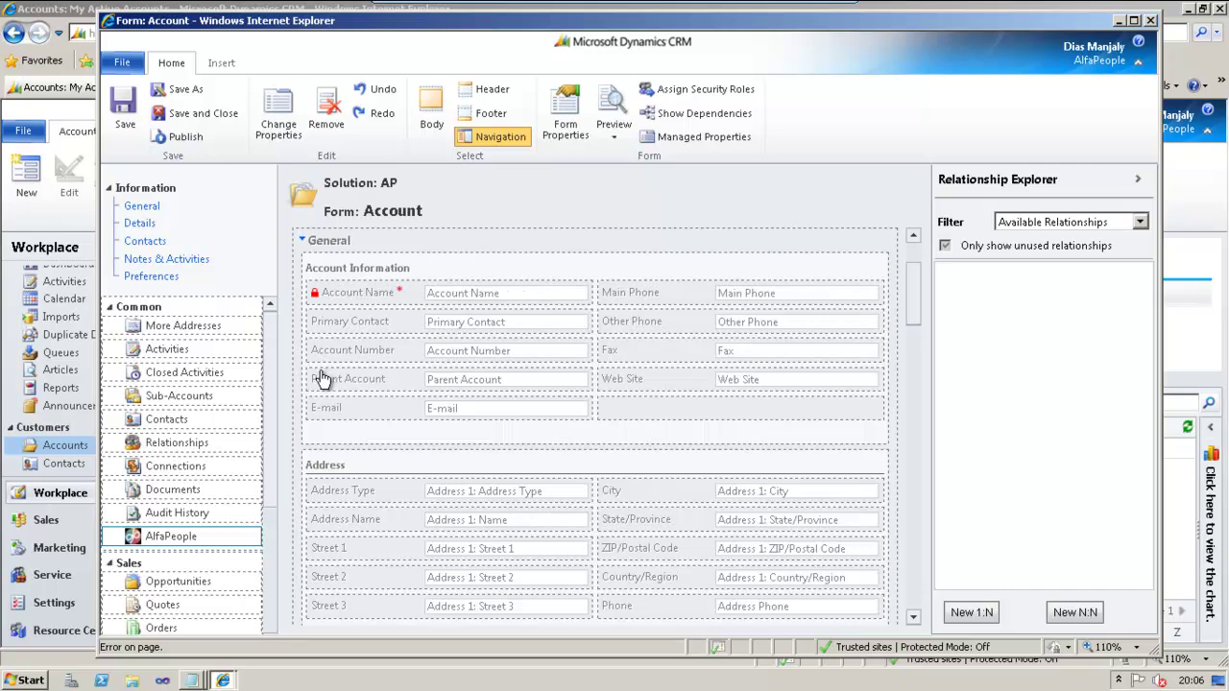
Change the AlfaPeople link's target to the ap_sample.html web resource
double_click(195, 538)
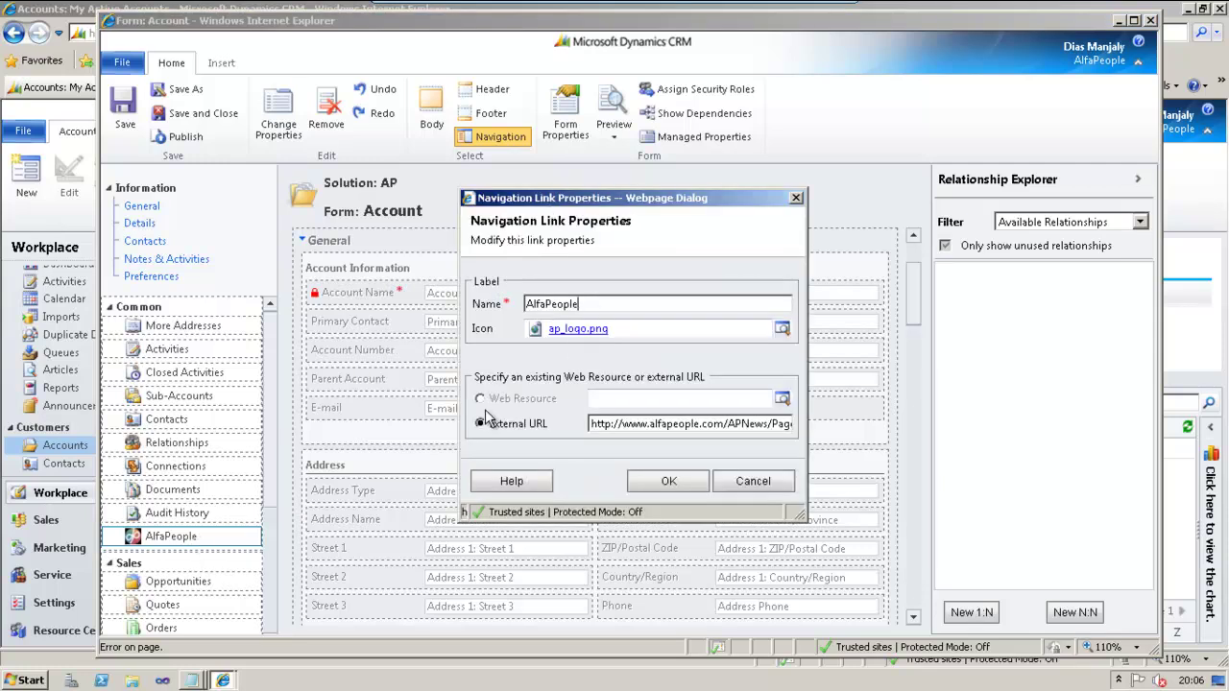
click(480, 399)
click(782, 401)
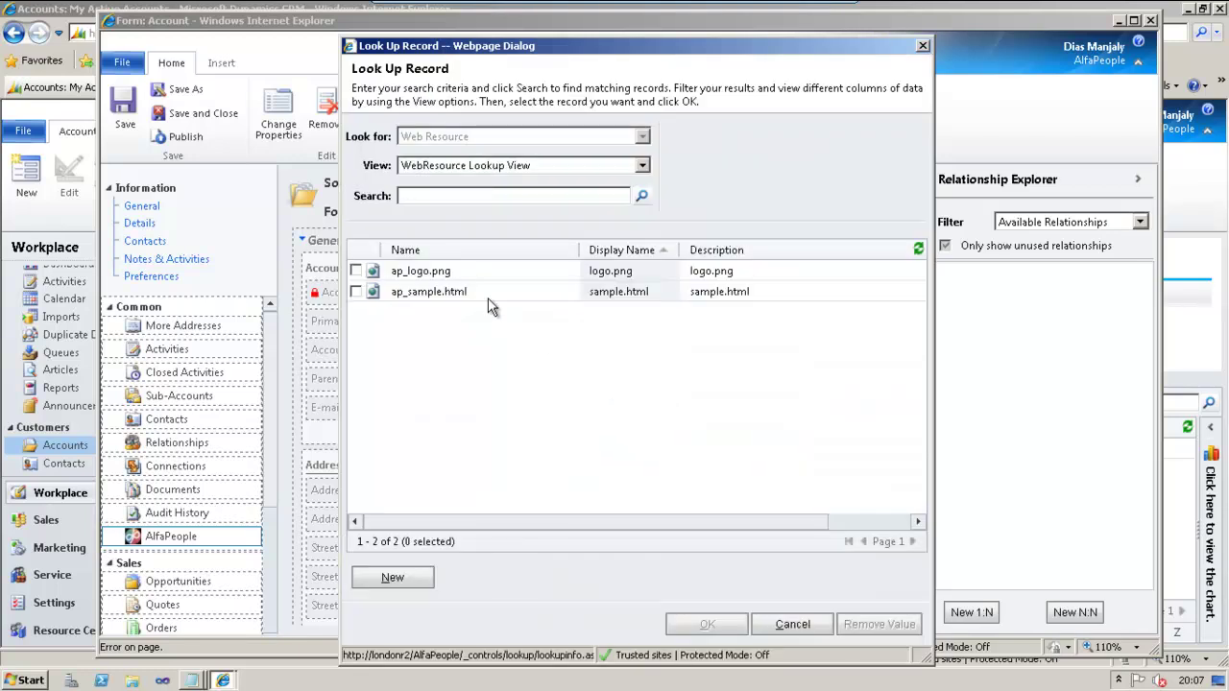
click(483, 290)
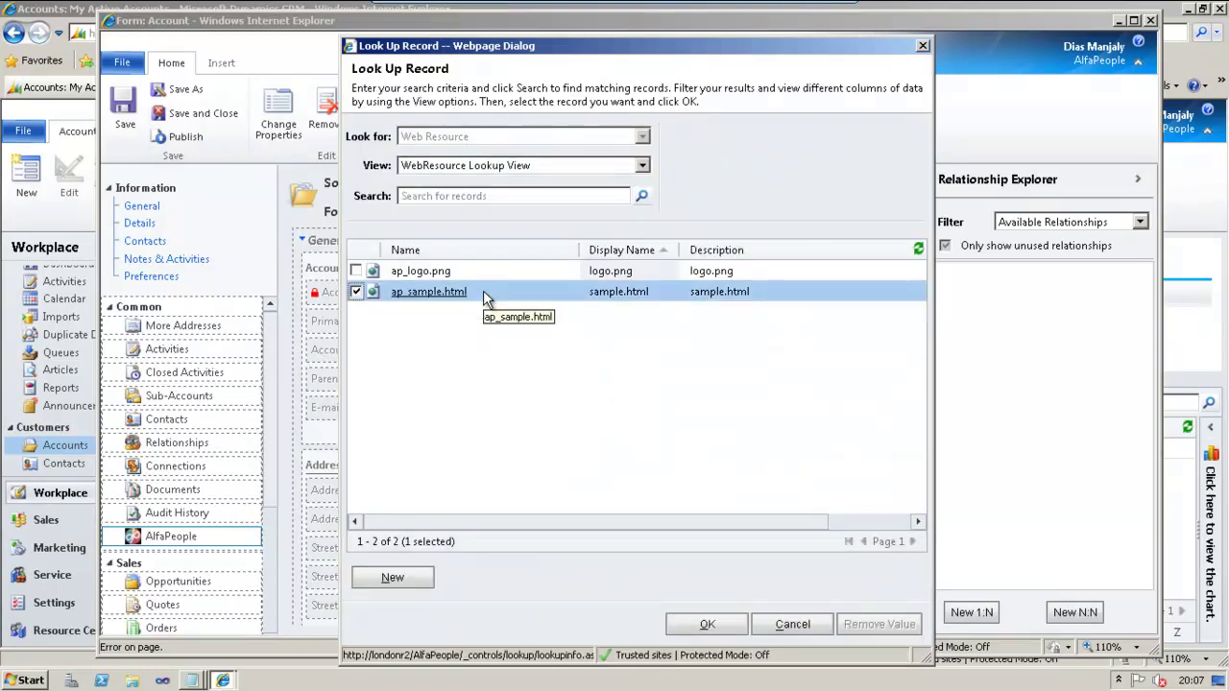
click(704, 627)
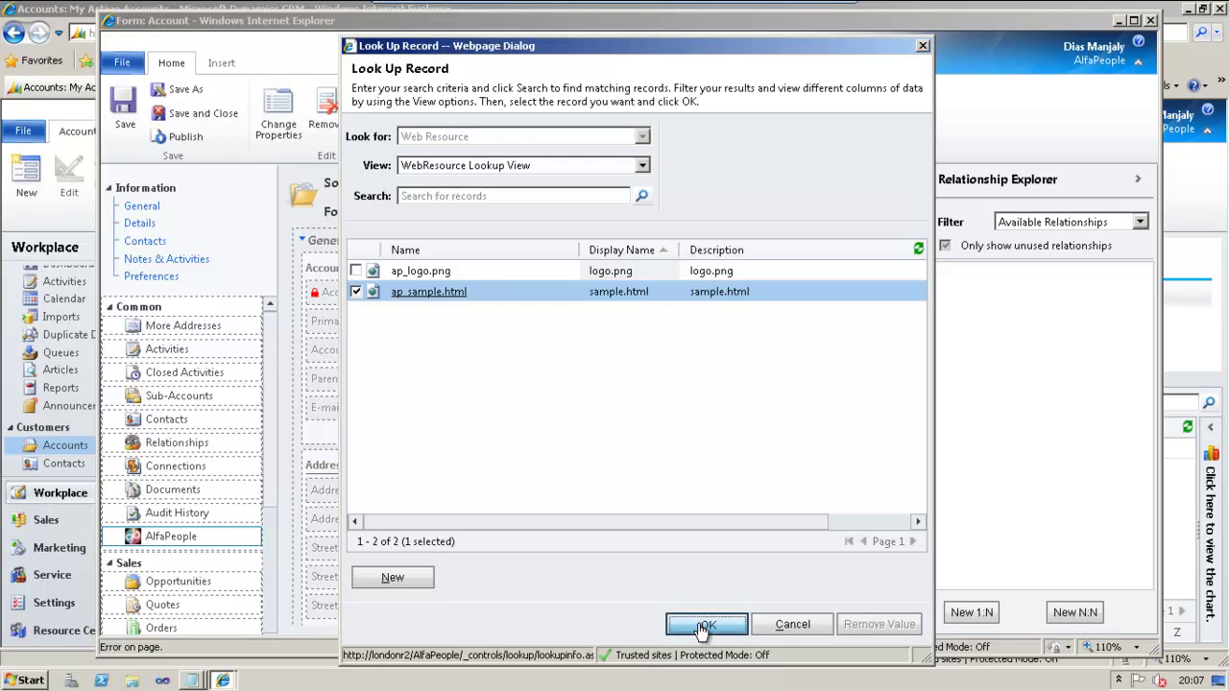
Review the mySample.html source, then confirm the navigation link properties
mouse_move(190, 680)
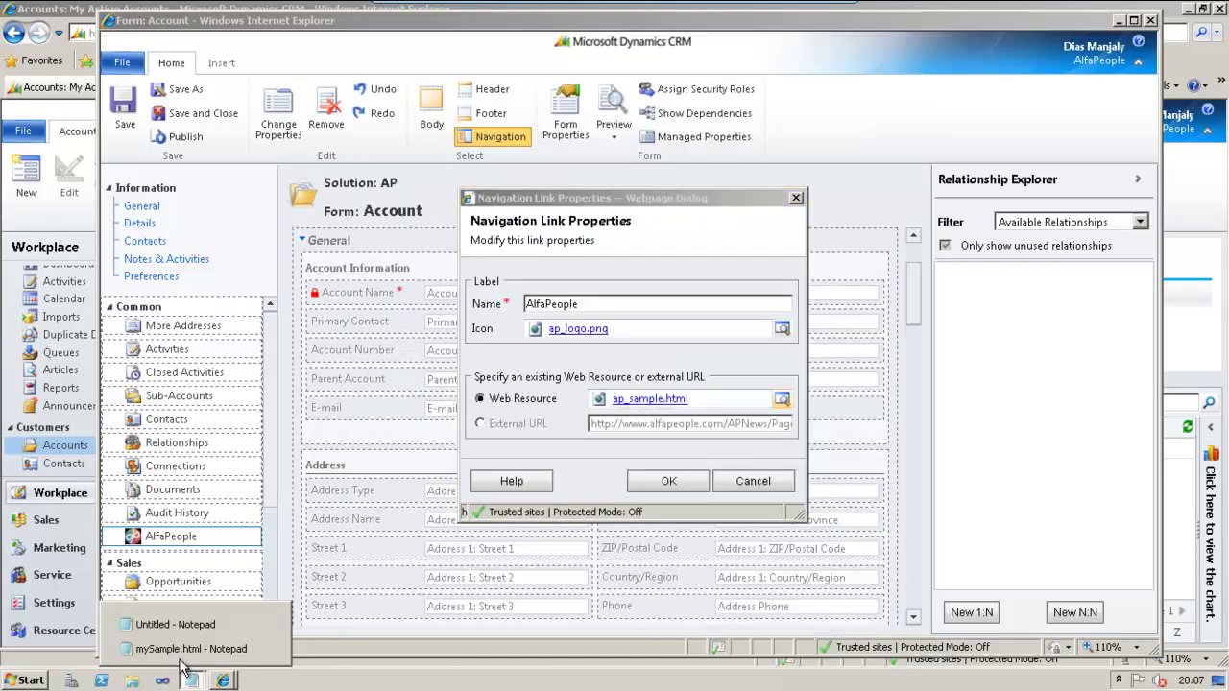
click(188, 650)
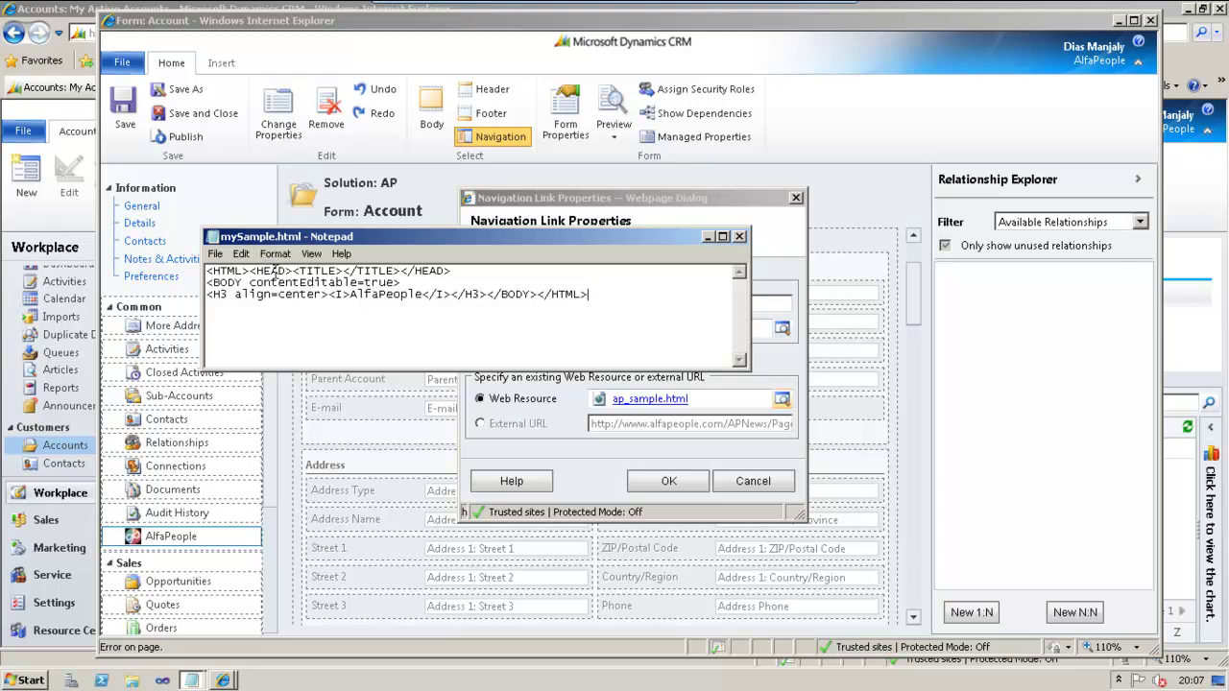
click(739, 237)
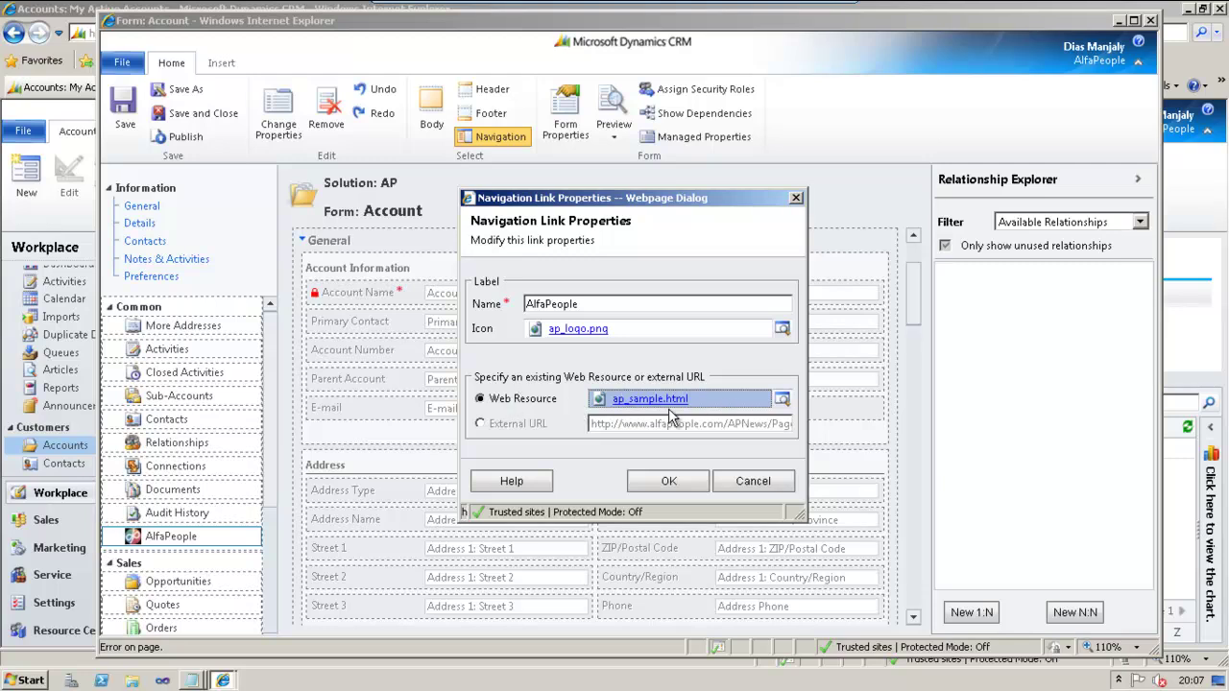
click(669, 483)
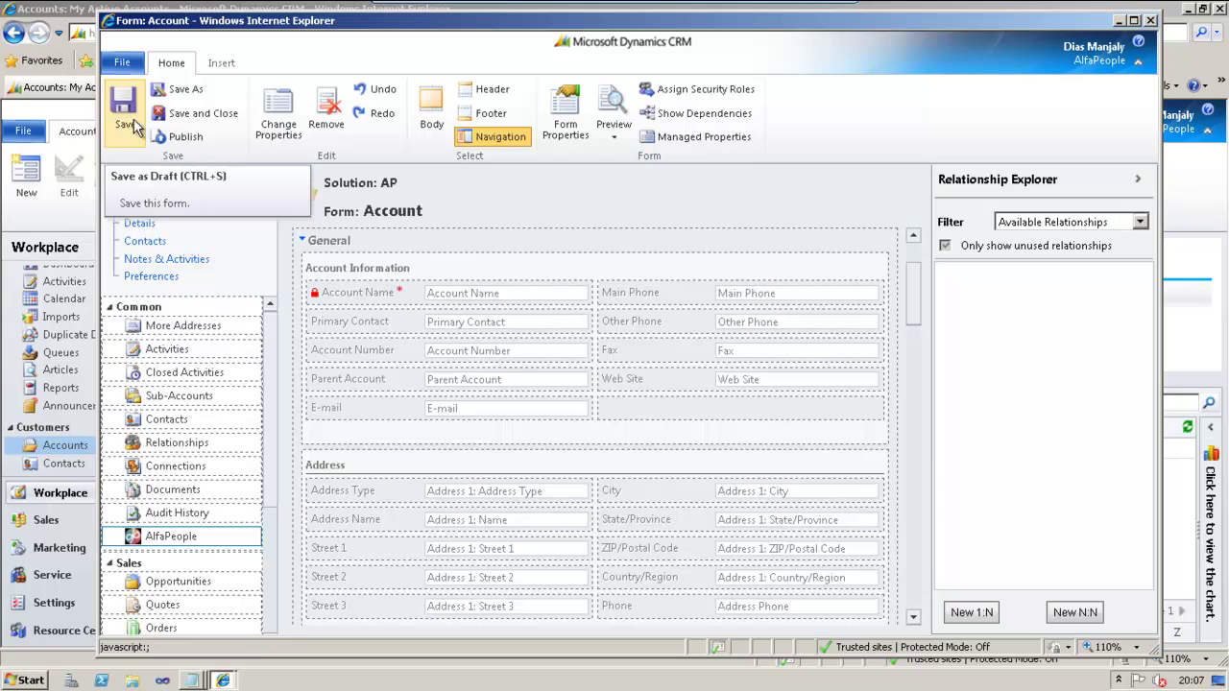
Publish the form, then open London Eye and view its AlfaPeople sample page
click(185, 136)
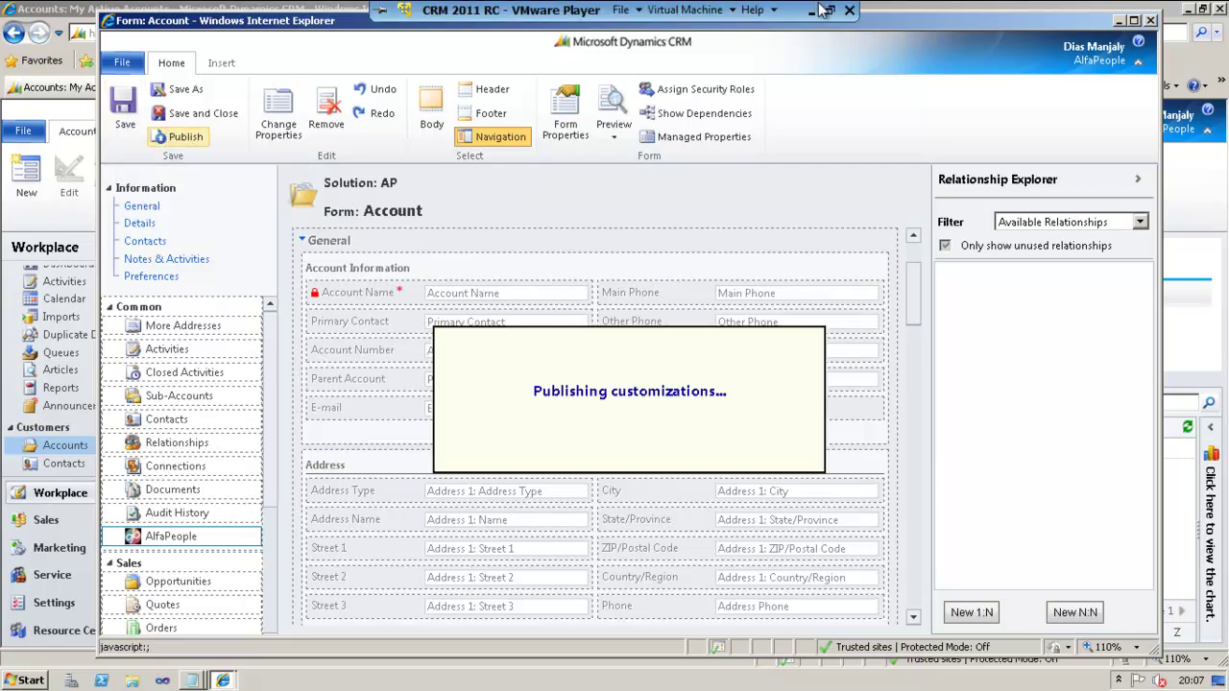
click(810, 14)
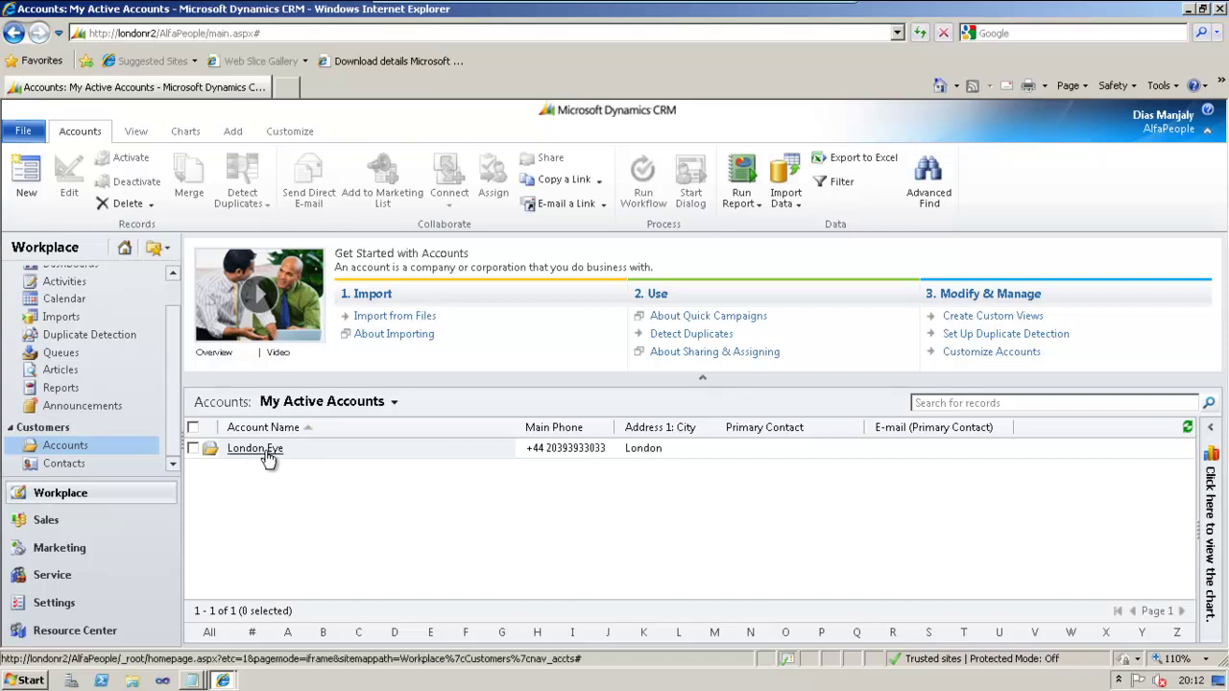
click(268, 455)
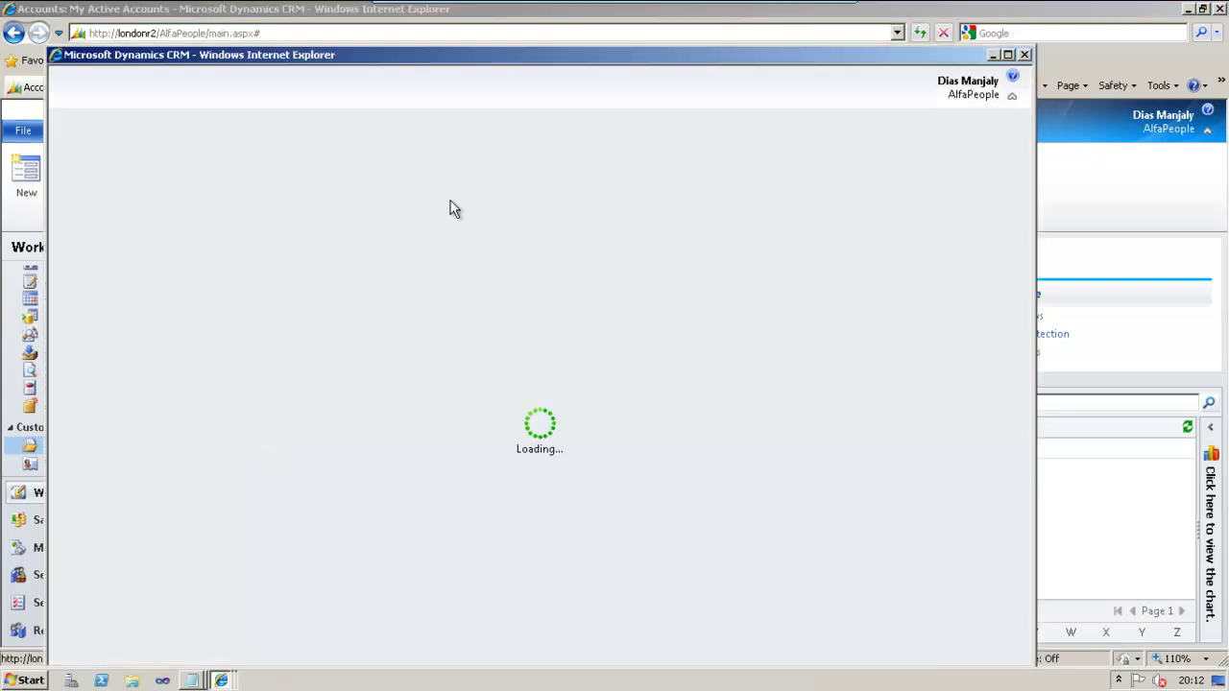
drag(577, 55, 602, 31)
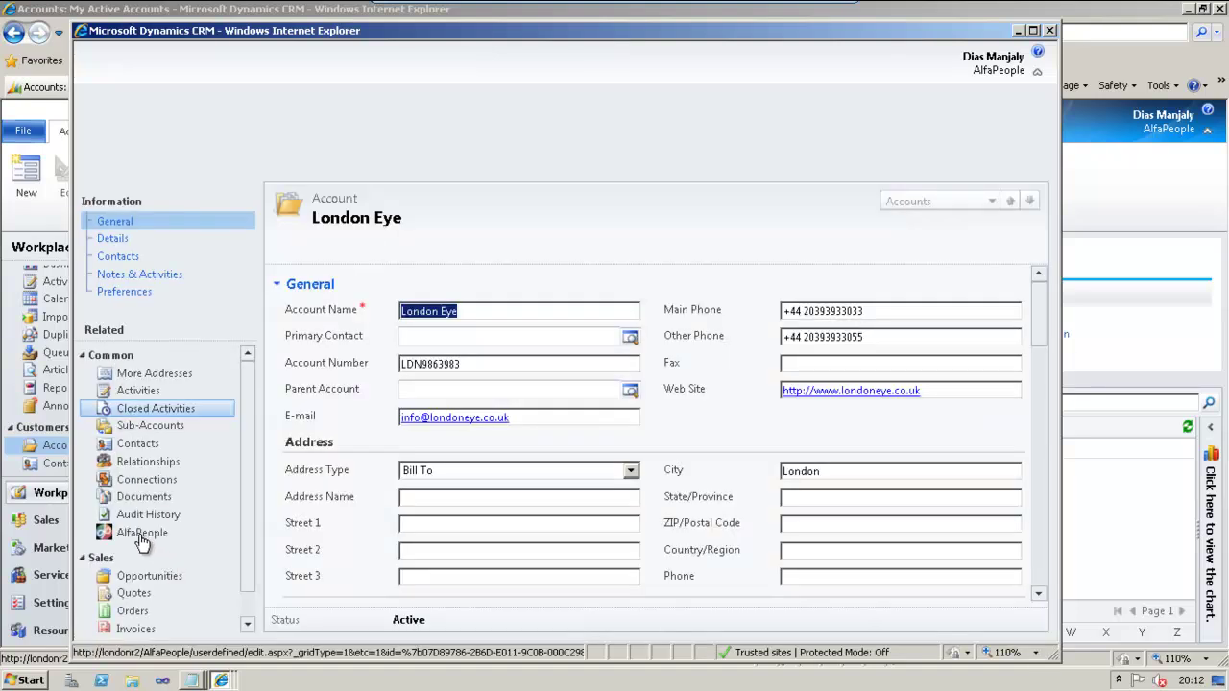
click(141, 538)
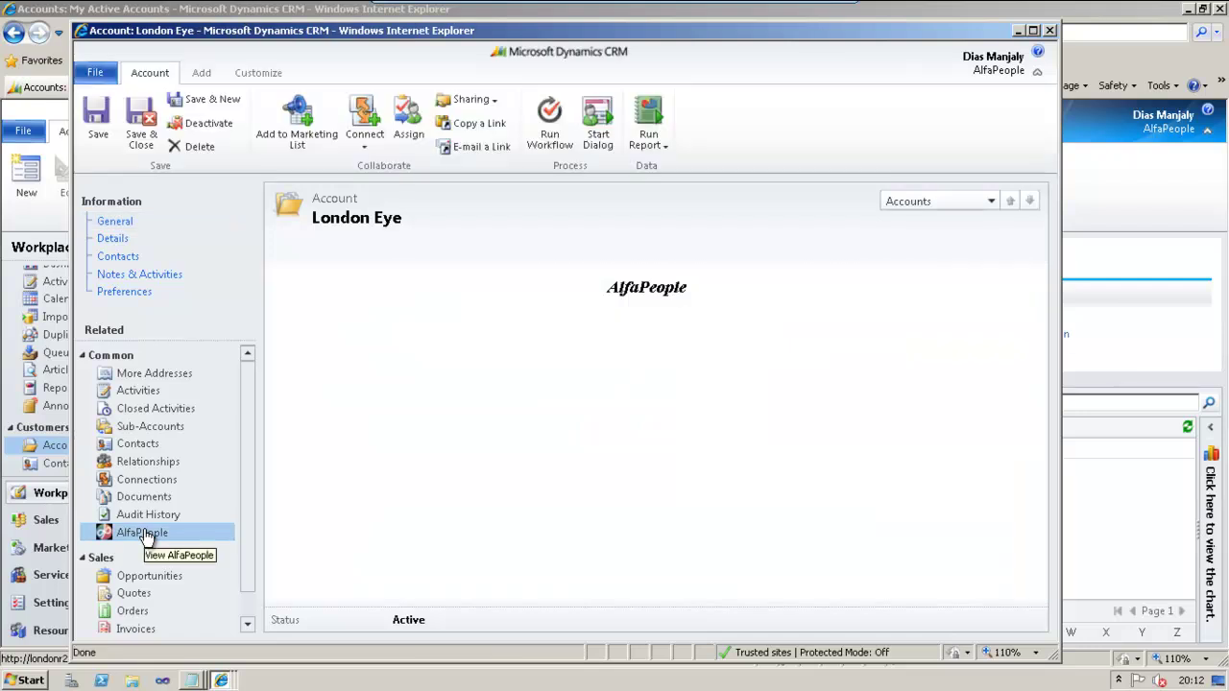